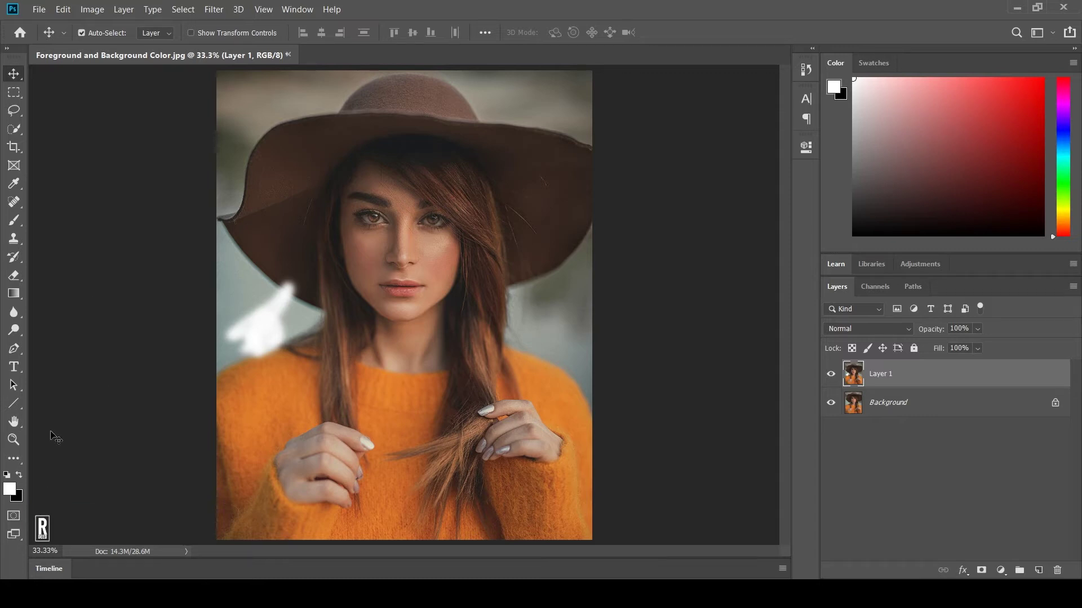
Step: Set the foreground color to the bright red e02020
click(12, 494)
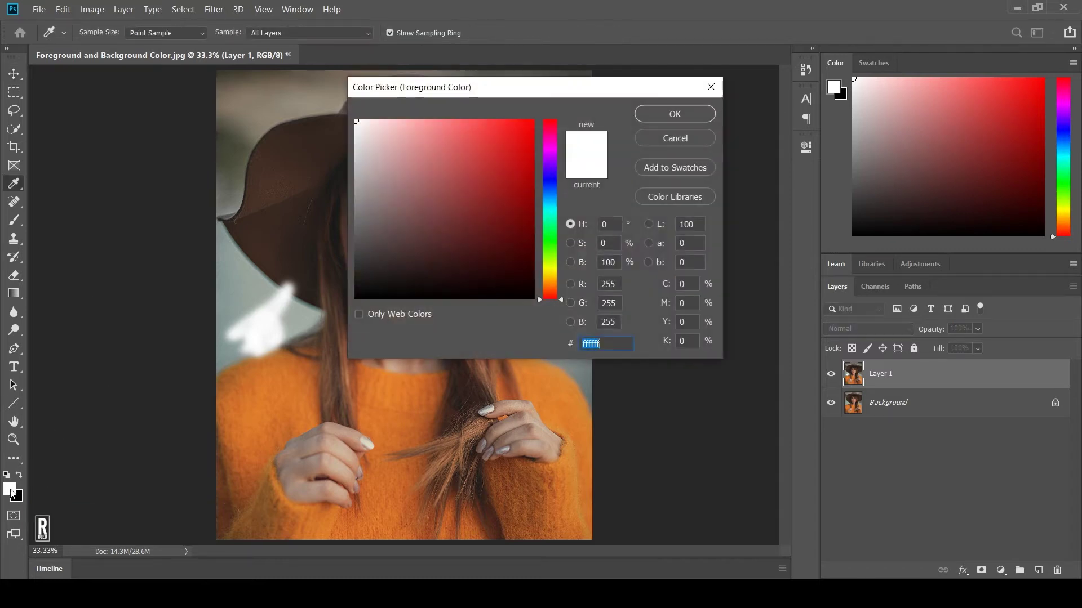
click(394, 138)
drag(395, 137, 510, 141)
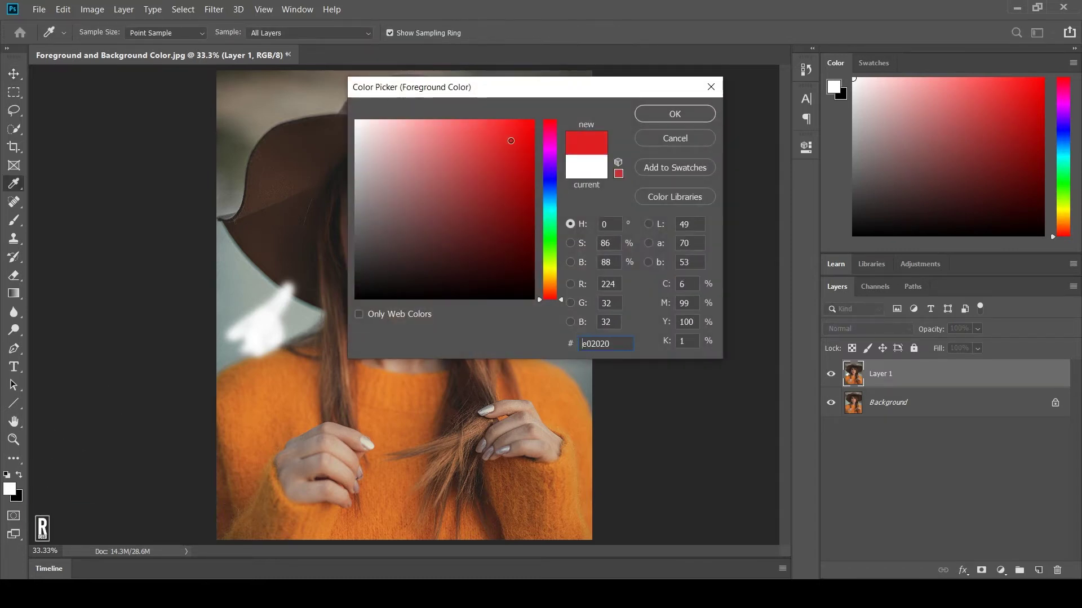
click(675, 114)
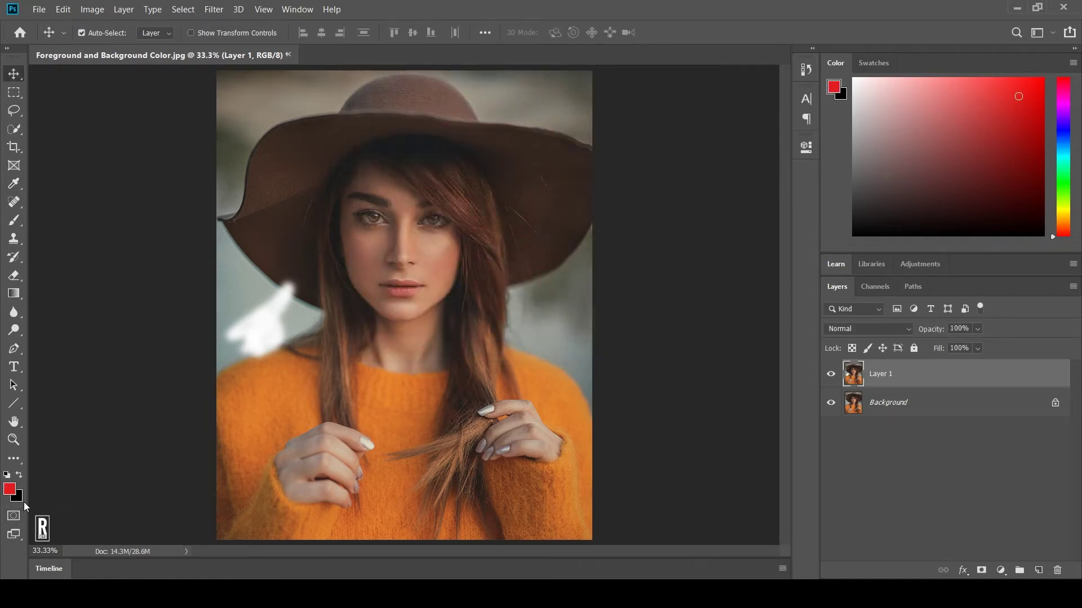
Step: Set the background color to the bright yellow e8e116
click(22, 498)
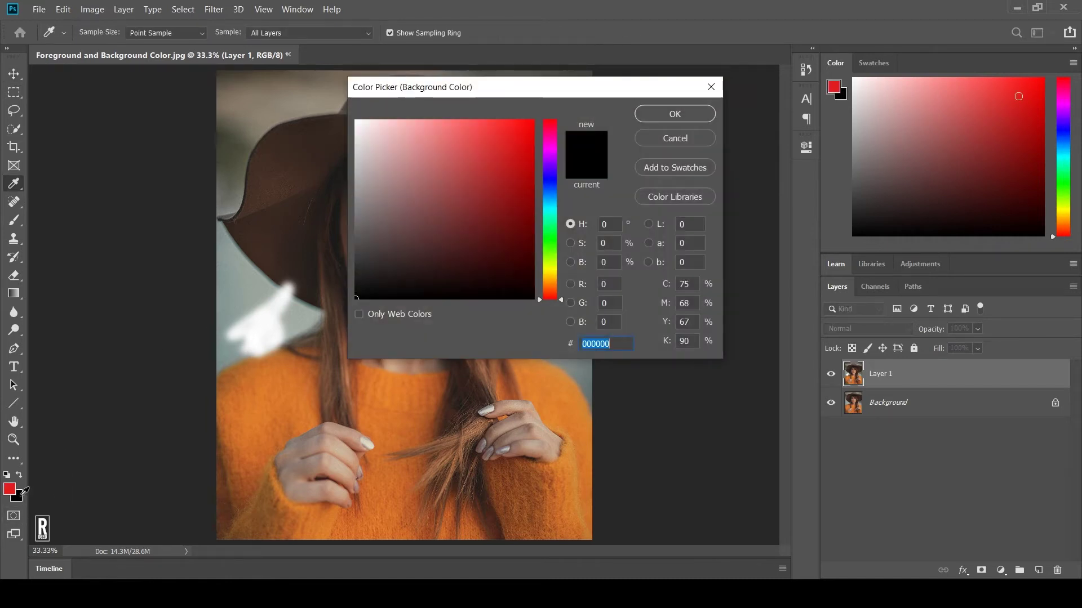
click(361, 267)
click(406, 234)
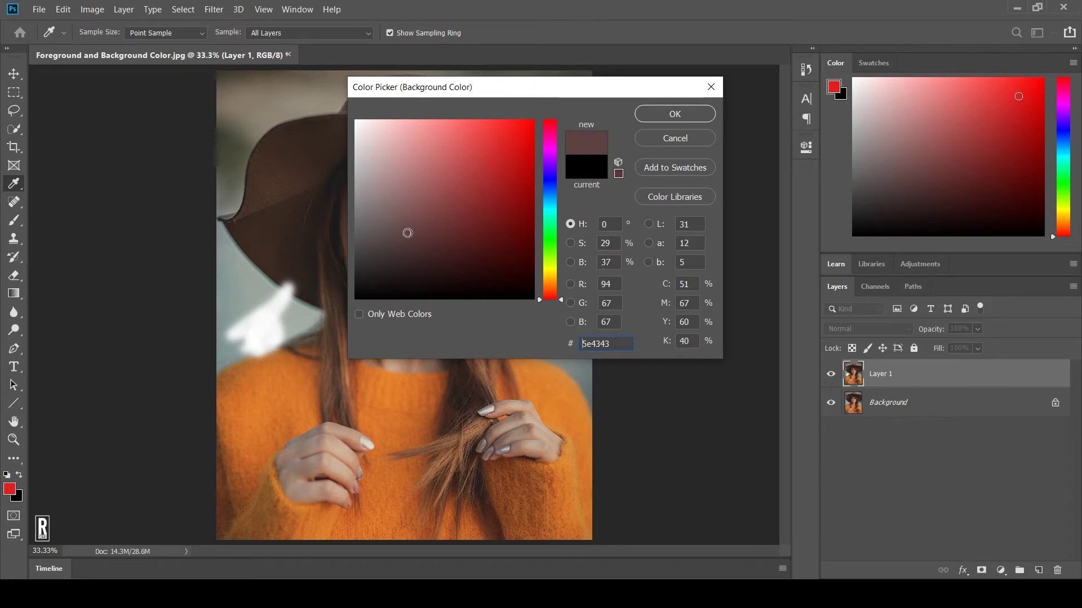
click(550, 271)
click(515, 137)
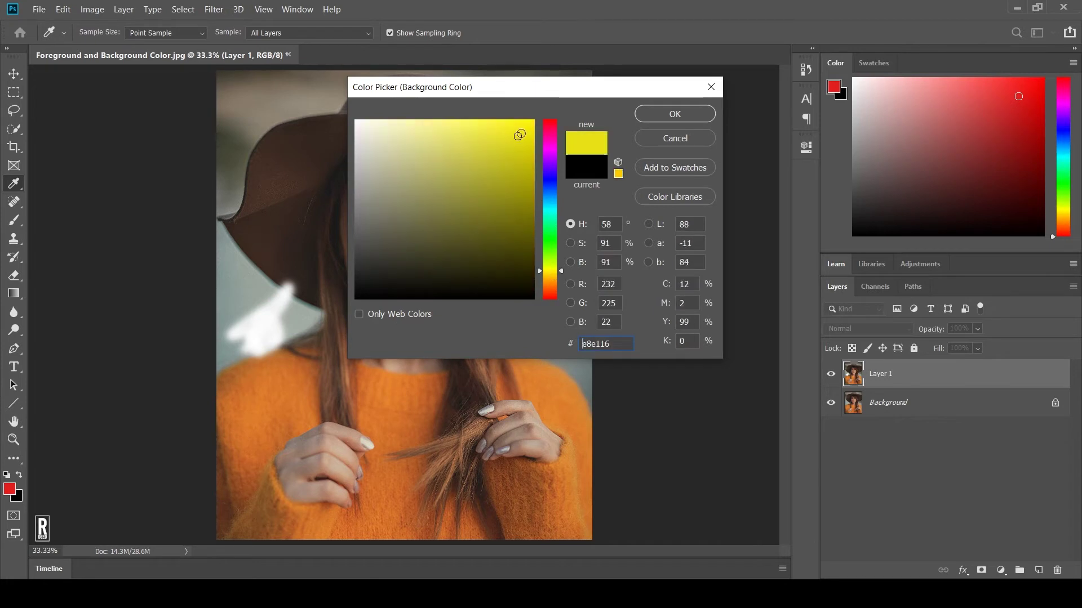
click(703, 114)
key(v)
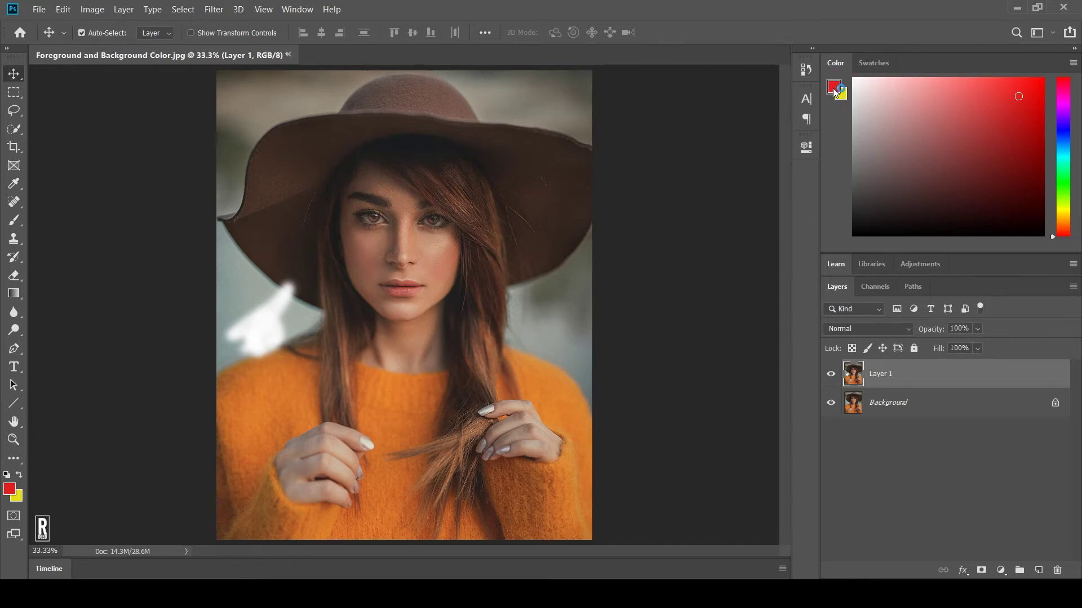
Step: Change the foreground color to a slightly darker red
click(863, 63)
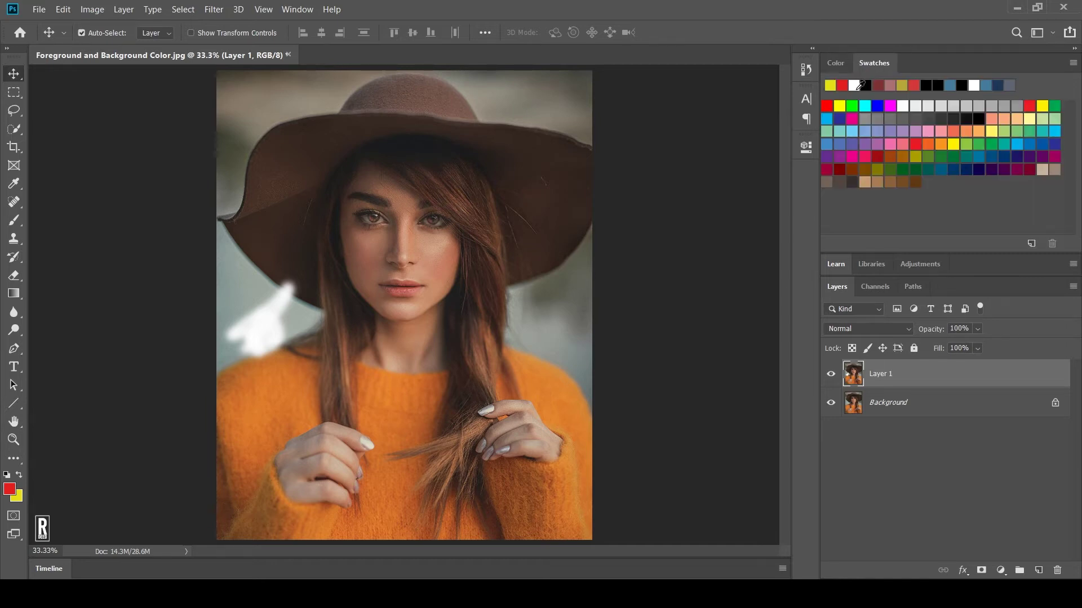
click(837, 63)
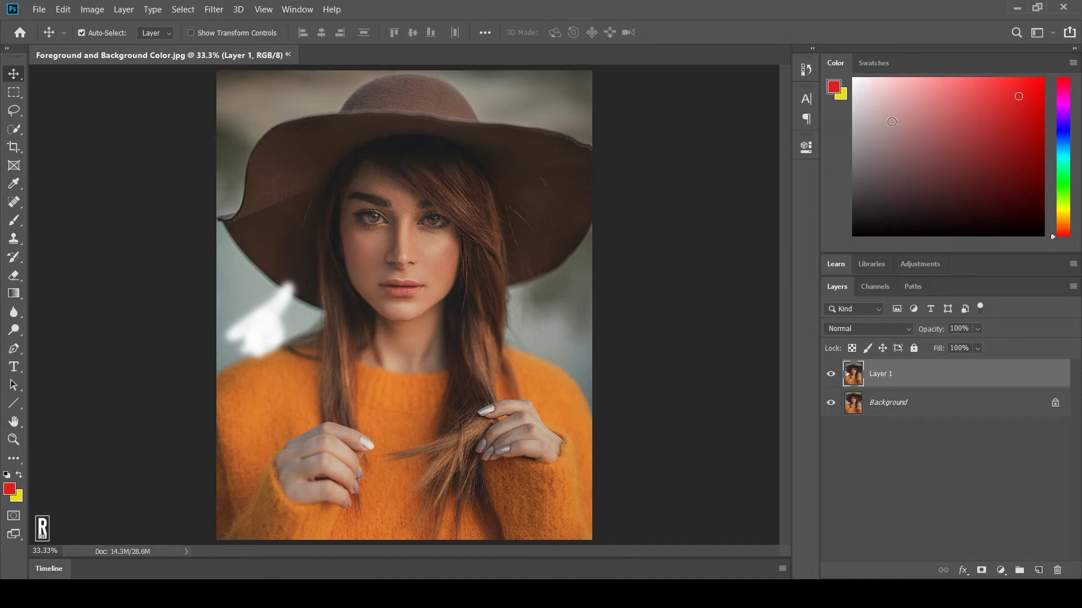
click(834, 88)
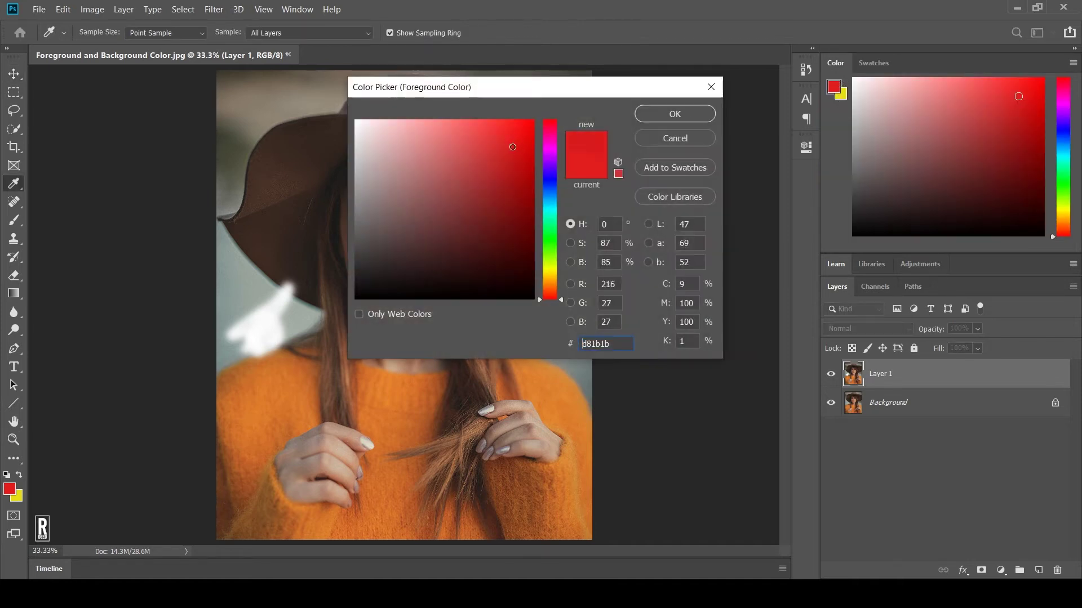
click(654, 114)
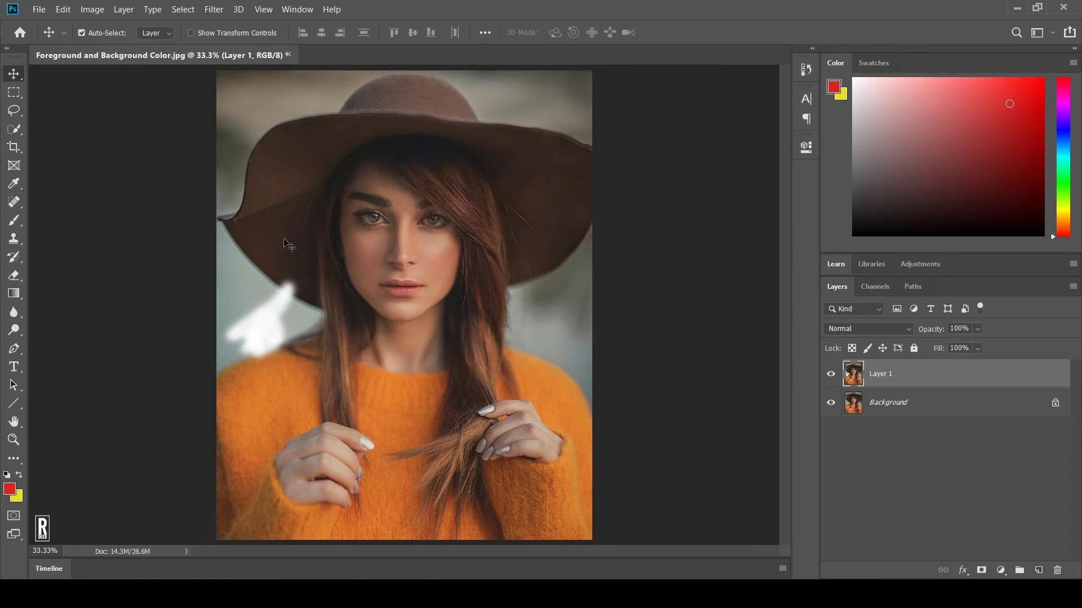
Step: Sample the sweater's orange as the foreground color with the Eyedropper tool and return to the Move tool
click(13, 183)
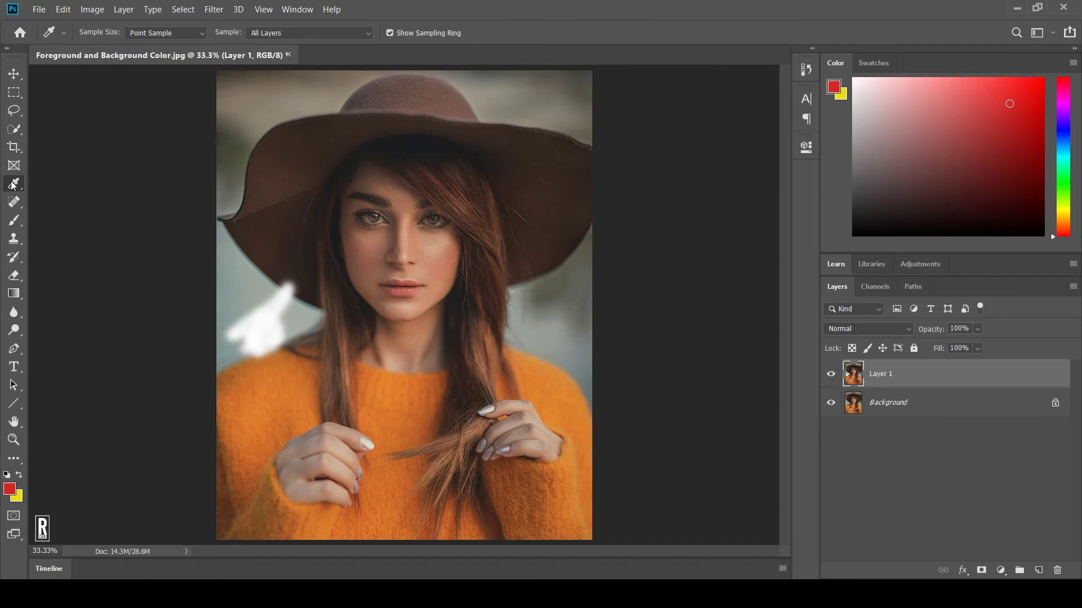
click(259, 399)
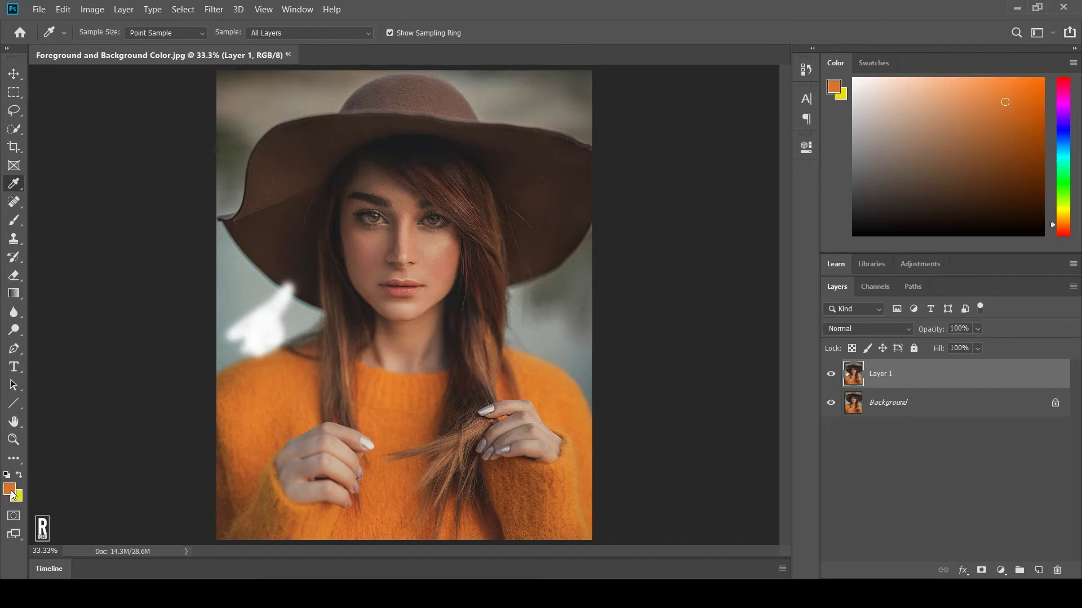
click(13, 74)
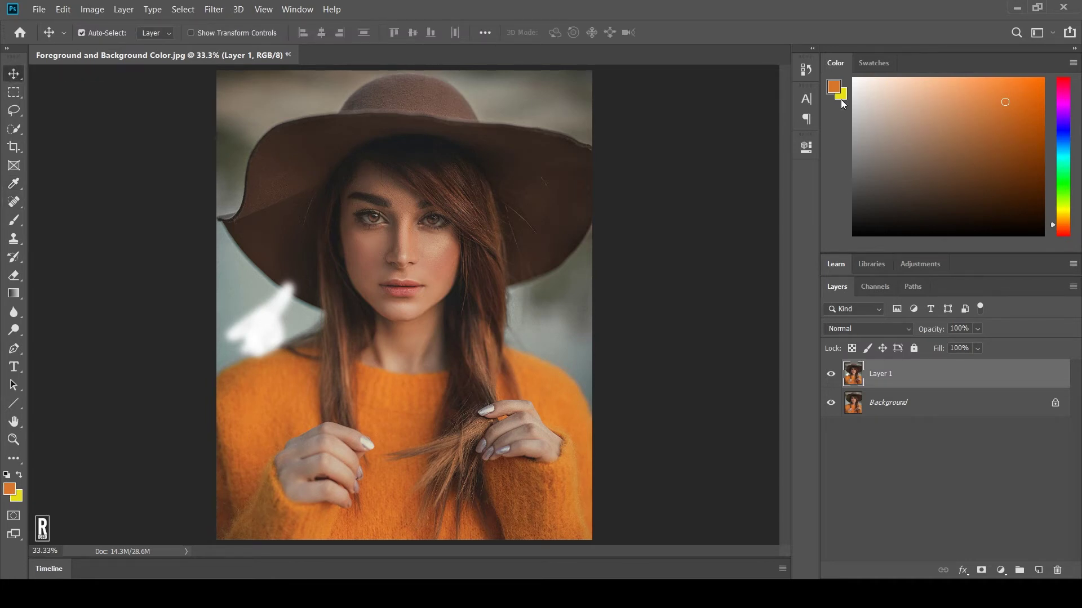
Step: Set the foreground color to the orange-tinted red d5331d
click(13, 487)
drag(549, 285, 549, 295)
drag(518, 209, 509, 150)
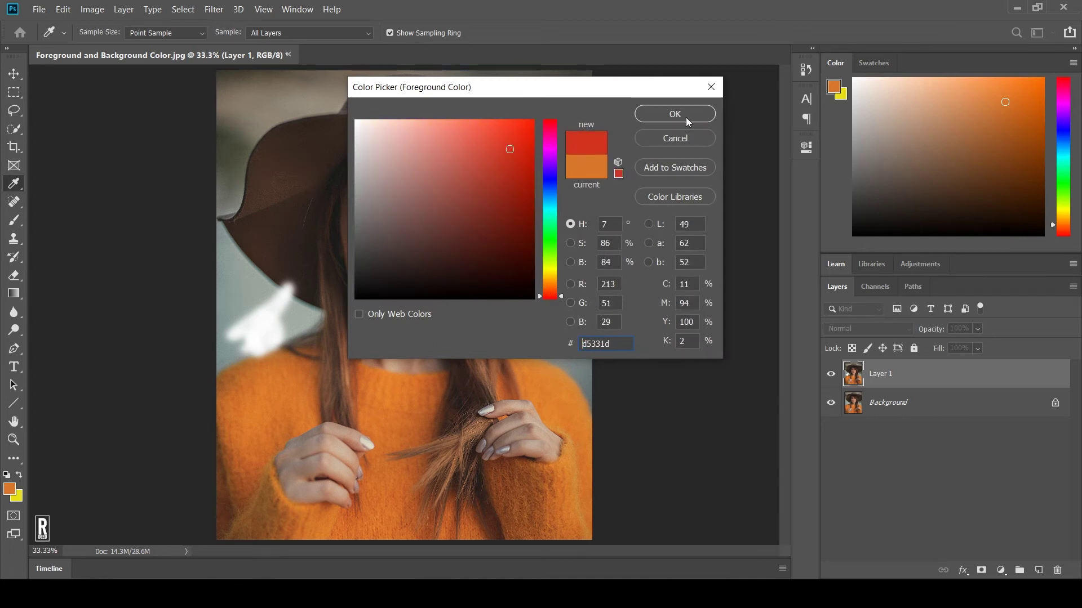
click(685, 118)
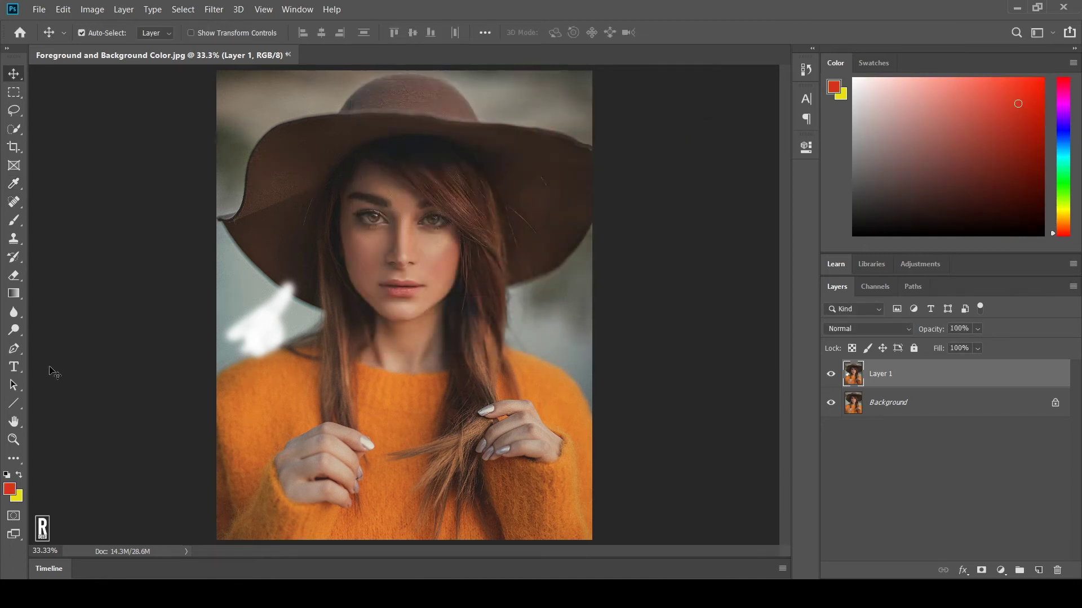
Step: Set up the Brush tool with a size of 83 px, a harder edge and 100% flow
click(12, 221)
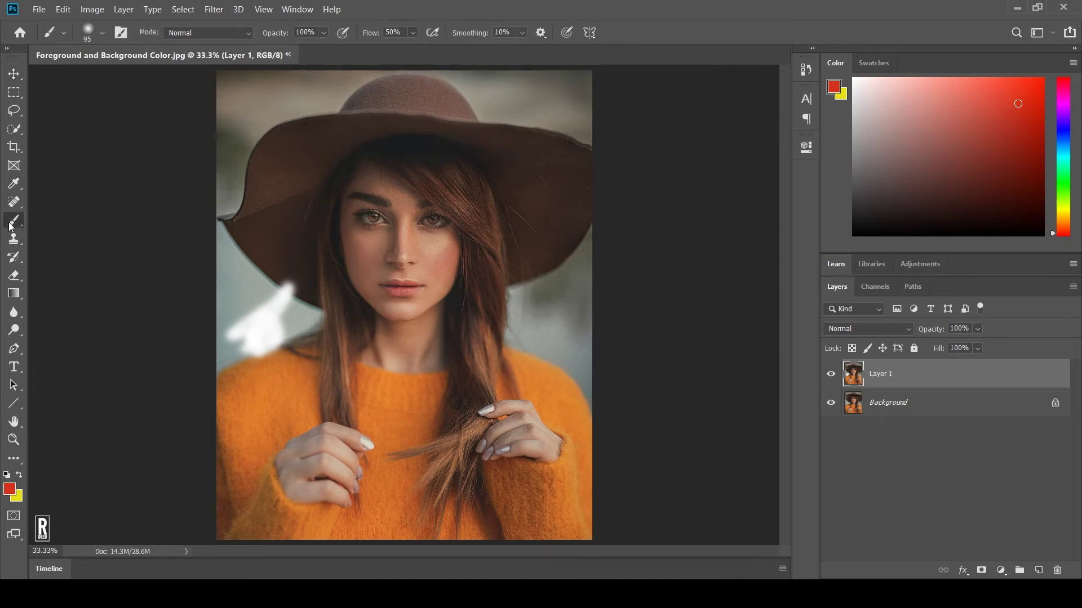
click(103, 33)
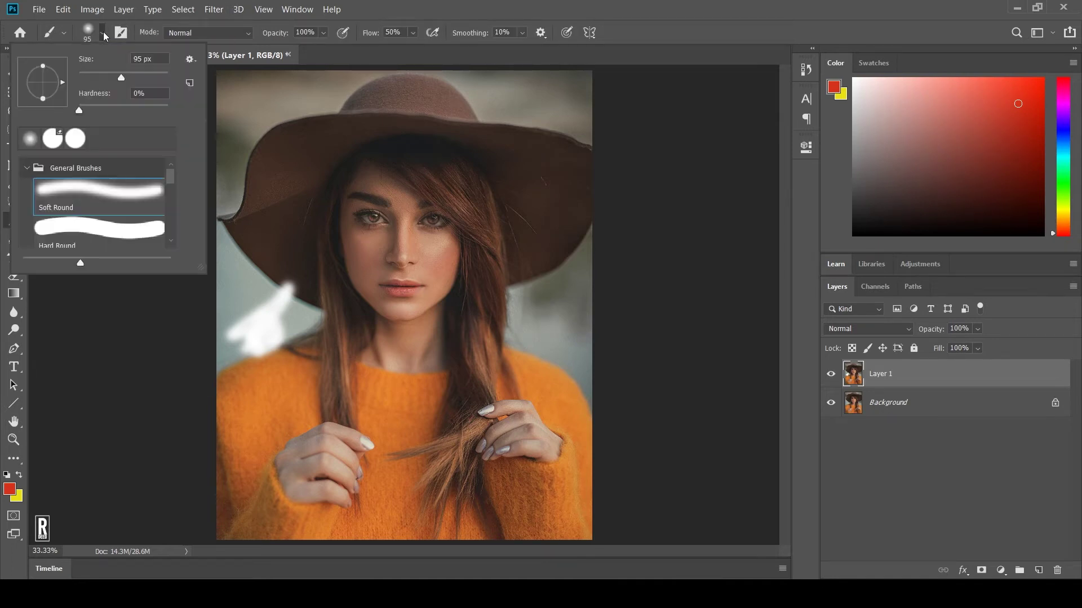
mouse_move(121, 78)
mouse_down()
mouse_move(137, 79)
mouse_move(115, 78)
mouse_up()
mouse_move(79, 110)
mouse_down()
mouse_move(157, 118)
mouse_move(129, 116)
mouse_up()
click(414, 34)
click(414, 34)
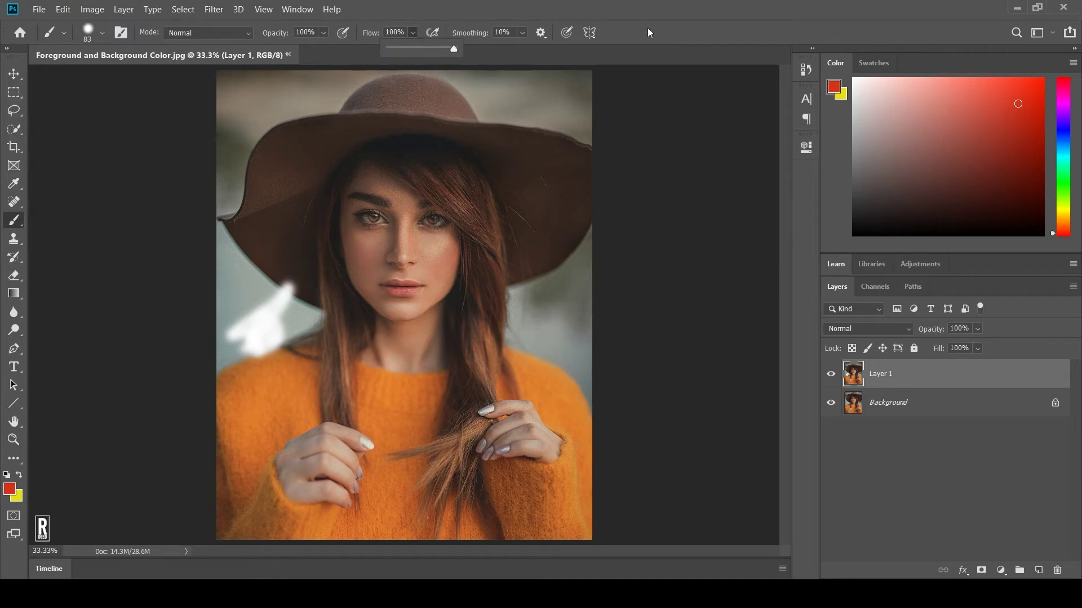
Step: Paint red over the white patch beside the hair, swap the foreground and background colors, and paint a yellow patch on the opposite side
drag(285, 225, 279, 369)
mouse_move(272, 244)
mouse_down()
mouse_move(279, 287)
mouse_move(264, 282)
mouse_move(263, 338)
mouse_move(263, 293)
mouse_move(233, 330)
mouse_move(274, 332)
mouse_move(248, 349)
mouse_move(267, 351)
mouse_move(282, 325)
mouse_move(235, 331)
mouse_move(267, 321)
mouse_move(237, 350)
mouse_move(282, 349)
mouse_move(262, 370)
mouse_move(286, 314)
mouse_move(274, 338)
mouse_up()
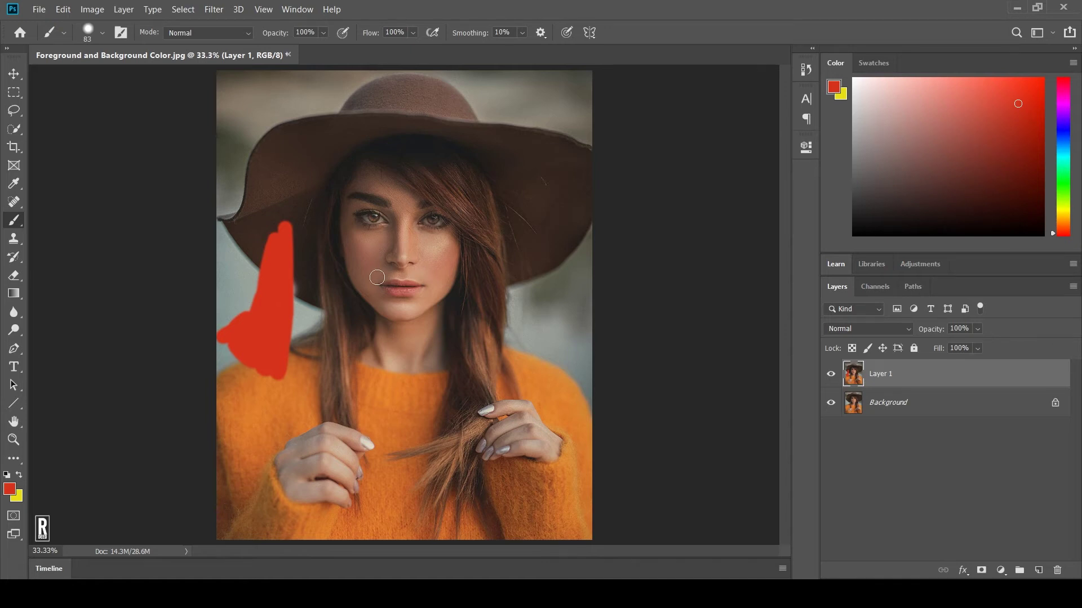
key(x)
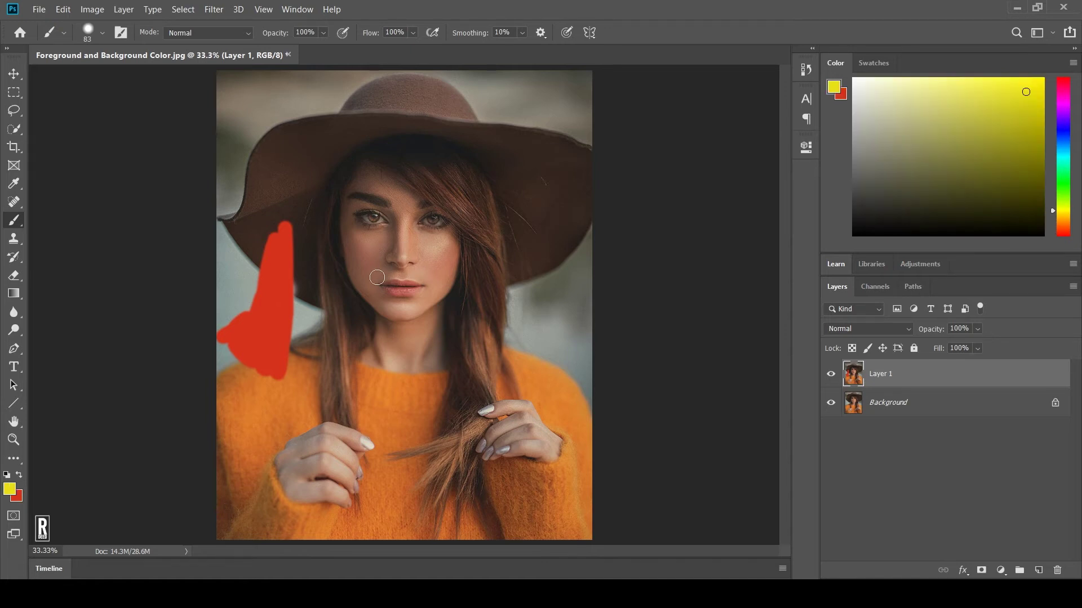
mouse_move(541, 241)
mouse_down()
mouse_move(525, 315)
mouse_move(540, 331)
mouse_move(535, 341)
mouse_move(524, 286)
mouse_move(526, 269)
mouse_move(560, 269)
mouse_move(540, 332)
mouse_up()
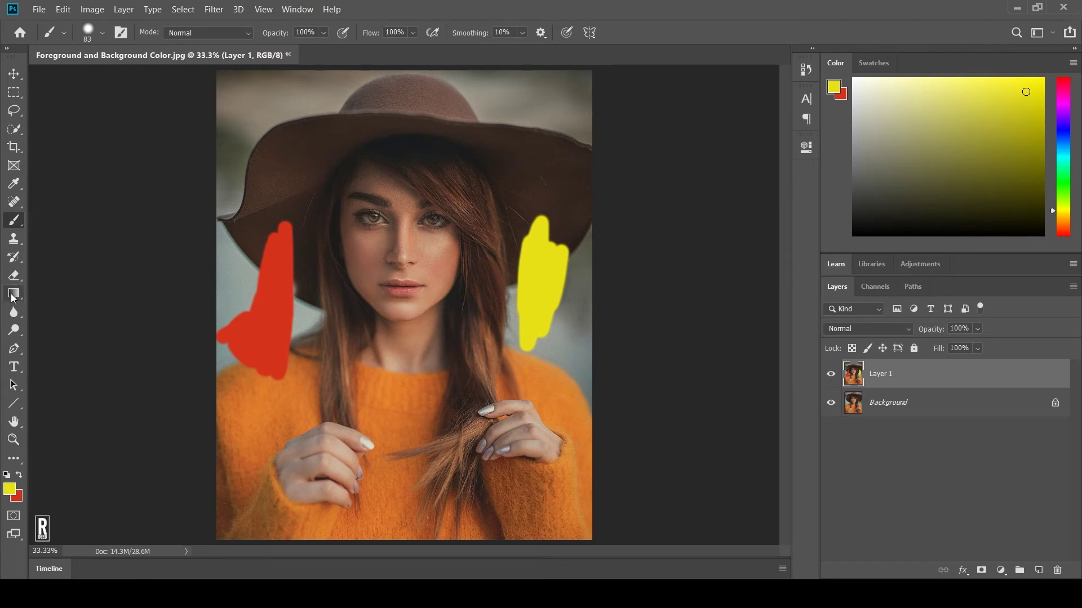
Step: Fill Layer 1 with linear yellow-red gradients in several directions, ending with yellow at the image's bottom edge and red above it
click(14, 293)
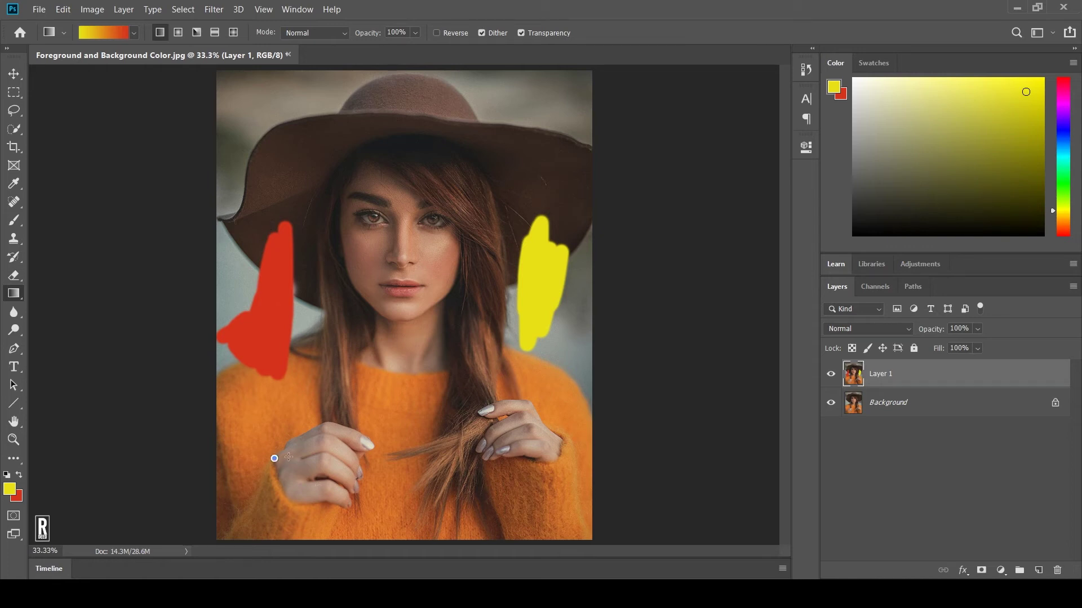
drag(405, 460, 508, 460)
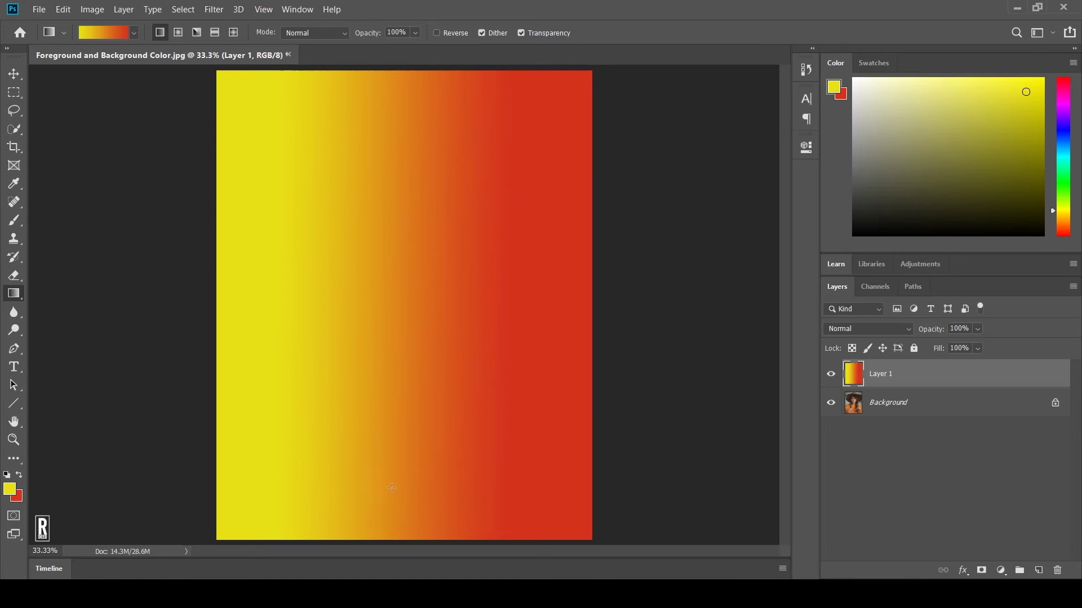
drag(512, 466, 311, 469)
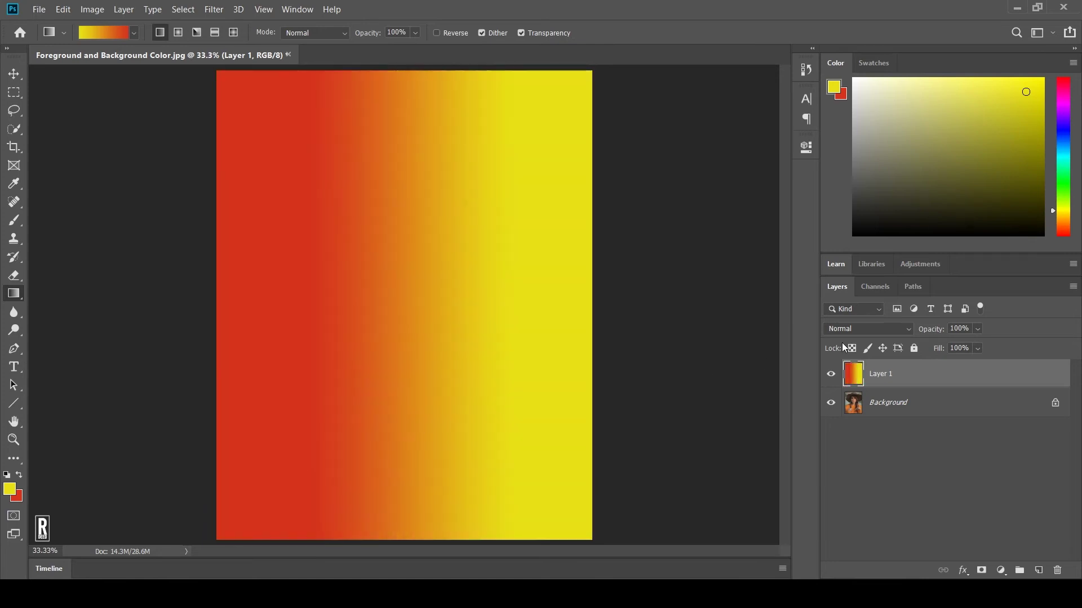
drag(444, 137, 431, 404)
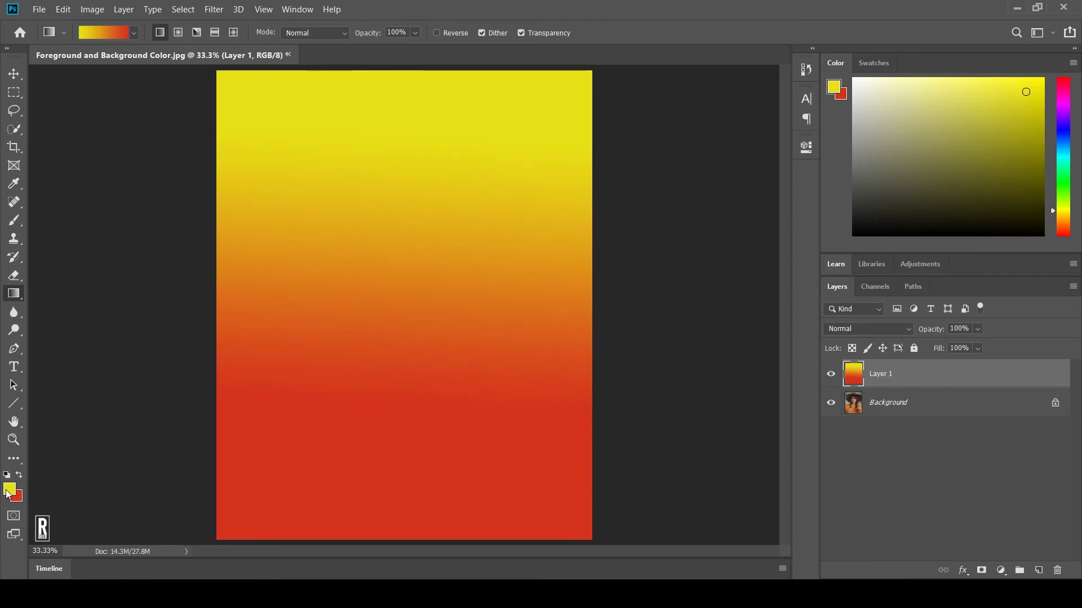
drag(382, 490, 384, 409)
drag(380, 507, 379, 451)
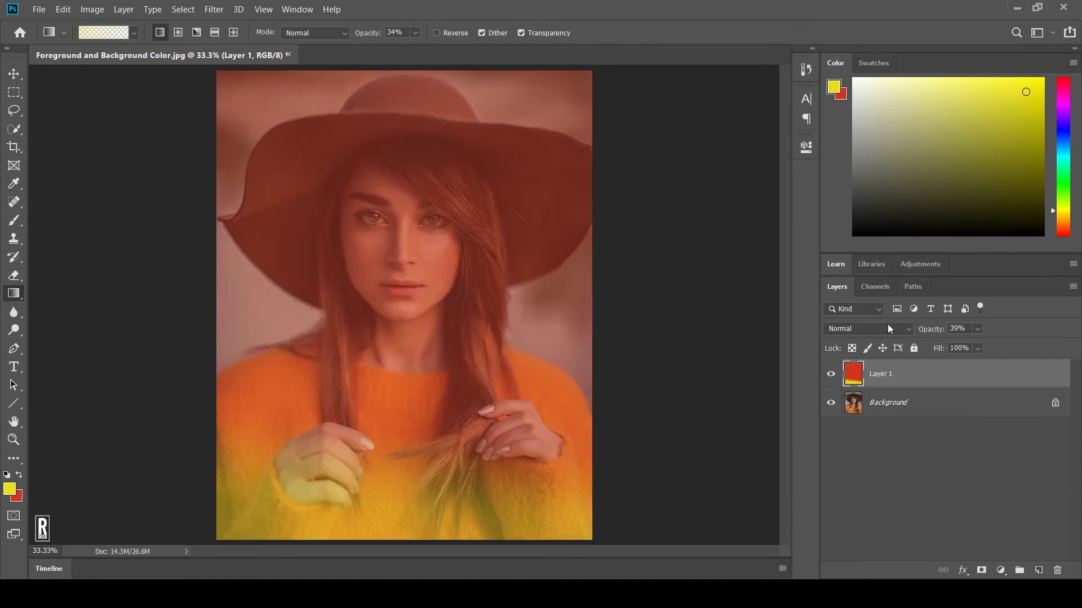
Step: Lower the opacity of Layer 1 to 29% and hide the layer
drag(931, 332, 925, 332)
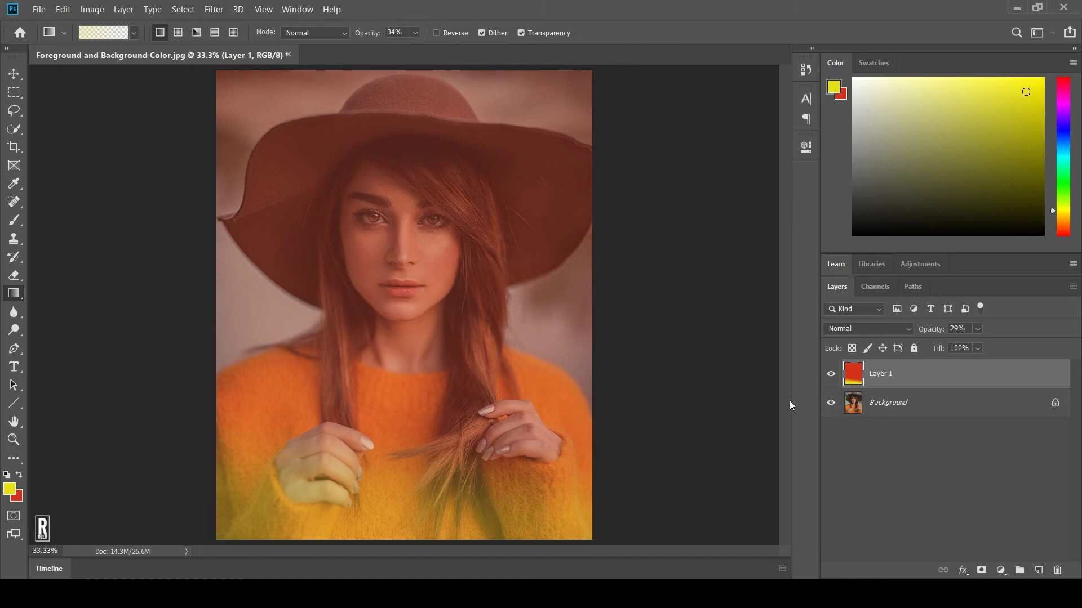
click(829, 374)
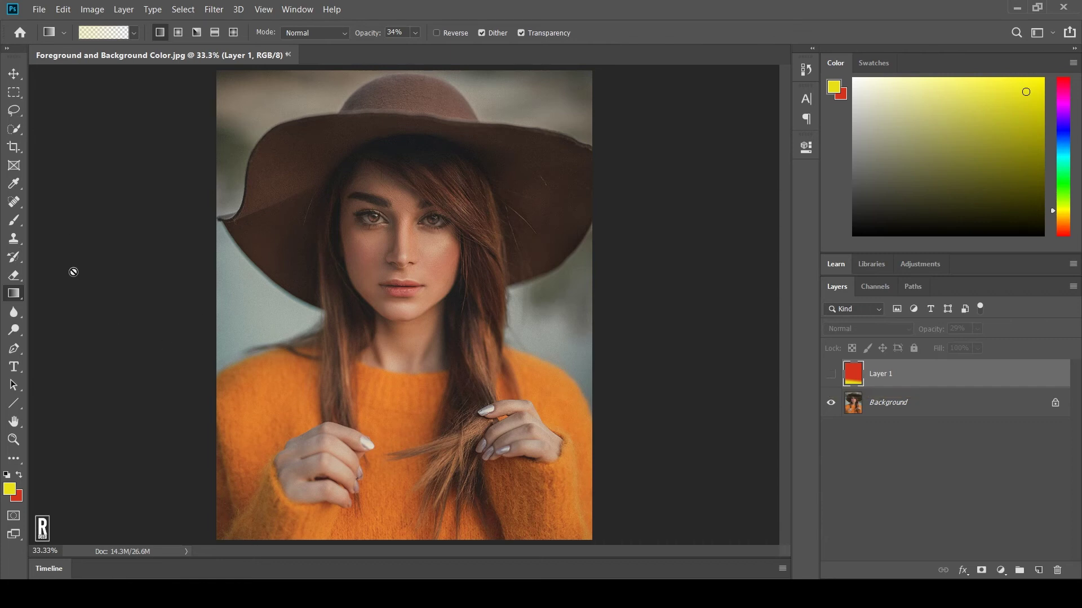
Step: Open the foreground color for editing, cancel, and reset both colors to the default black and white
click(11, 493)
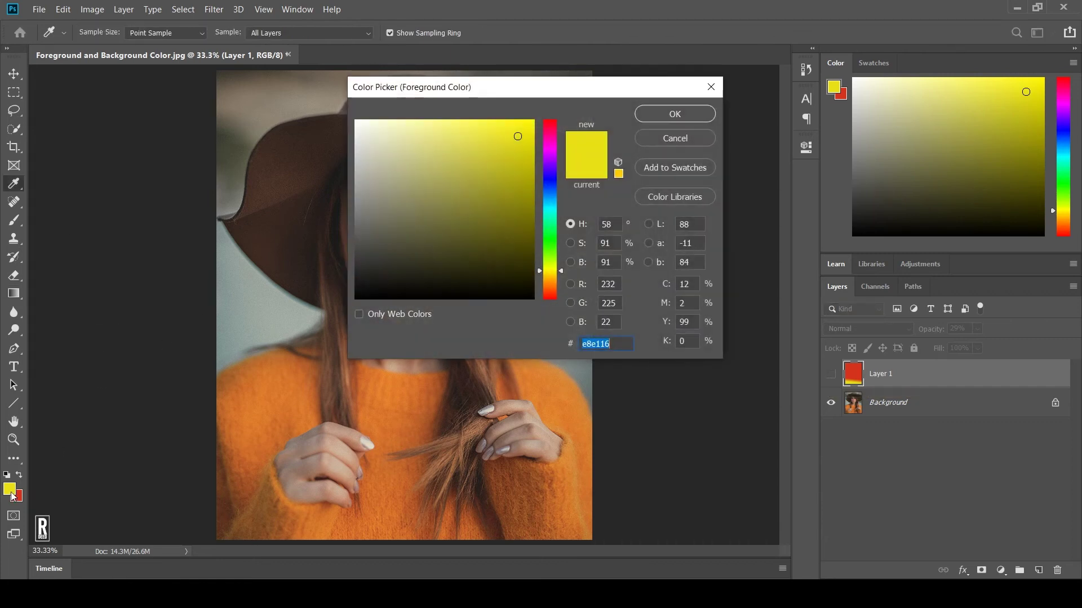
click(684, 139)
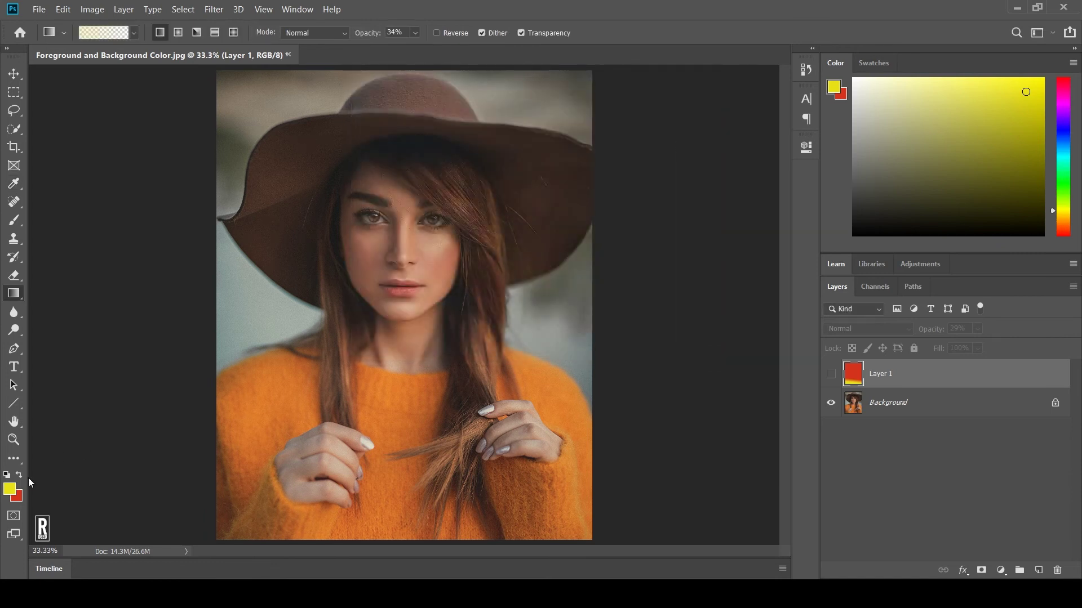
click(7, 477)
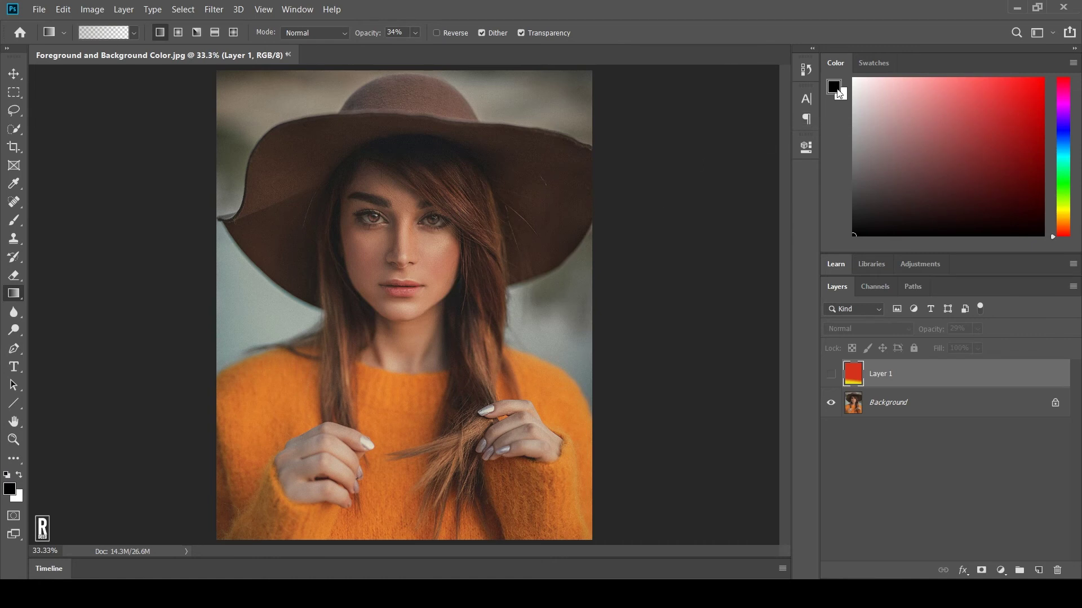
Step: Pick the recent red swatch as the foreground color and the recent yellow swatch as the background color
click(870, 64)
click(871, 85)
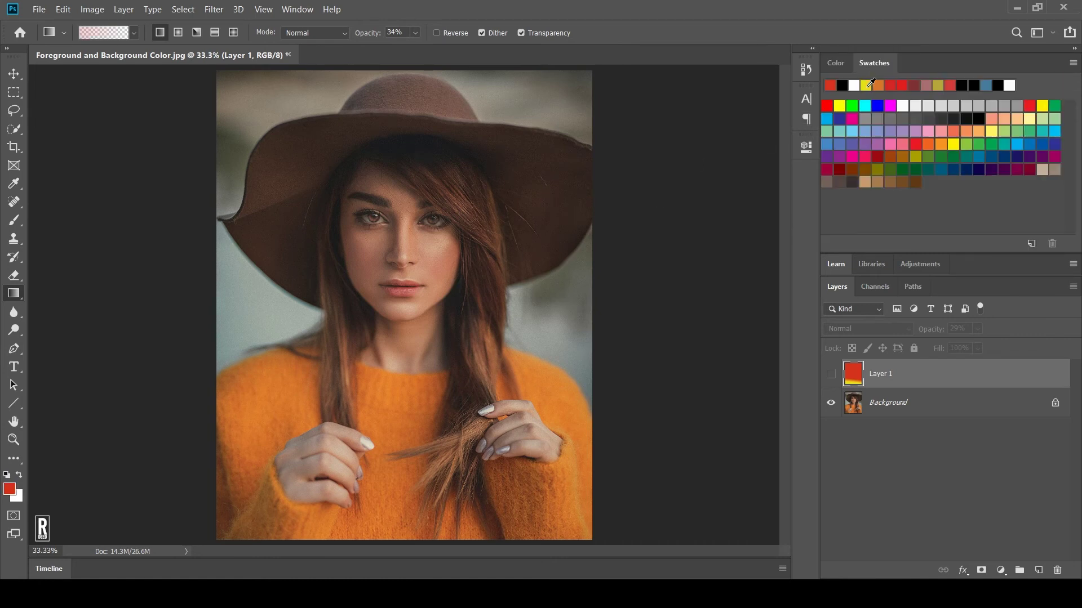
click(836, 62)
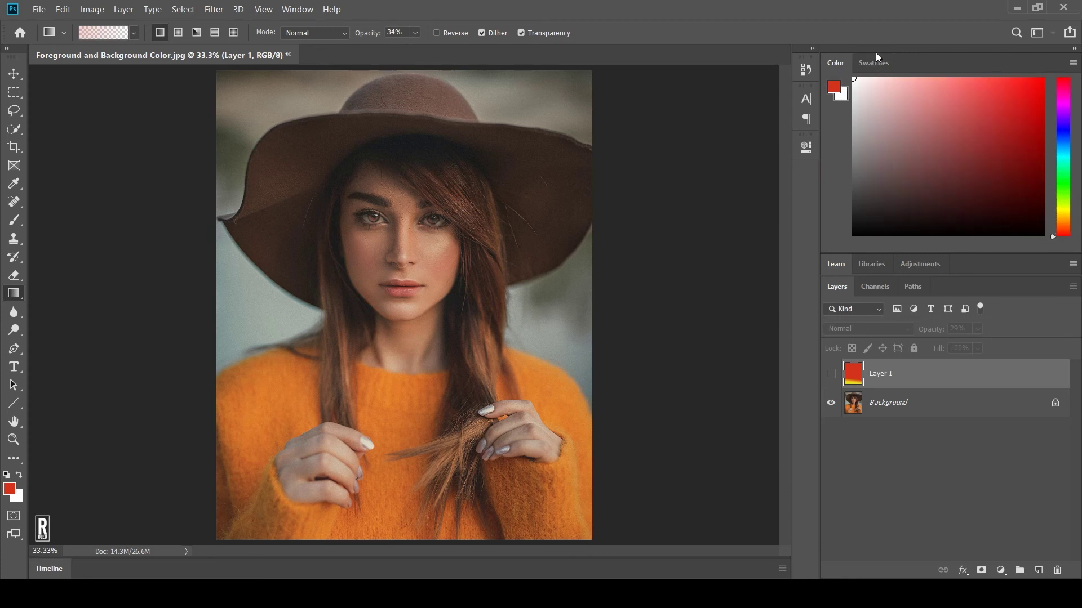
click(875, 61)
ctrl+click(866, 86)
click(836, 63)
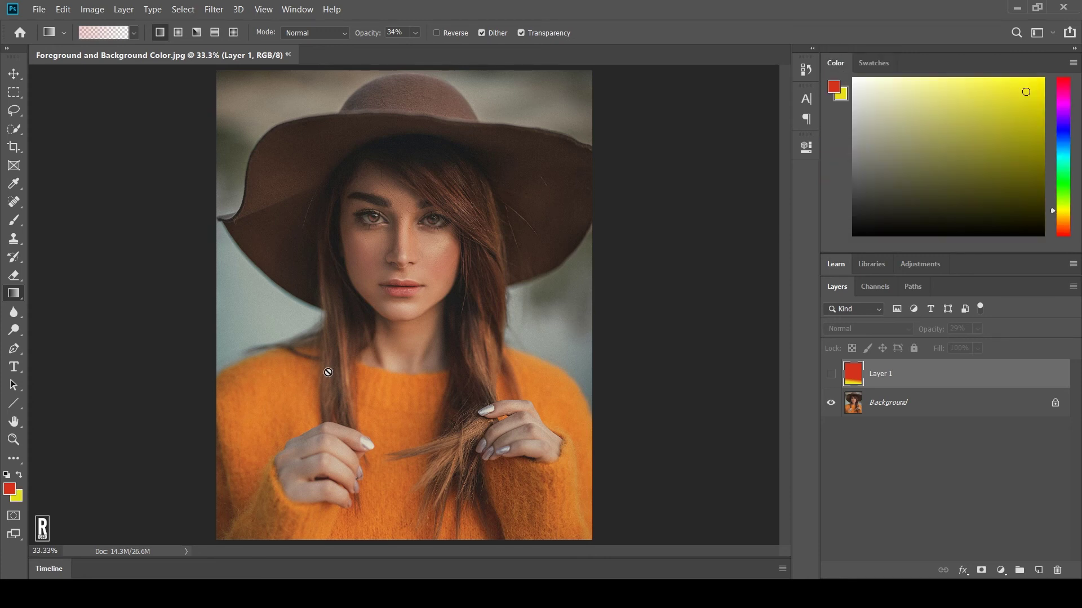
Step: Reset the foreground and background colors to black and white and show Layer 1 again
key(d)
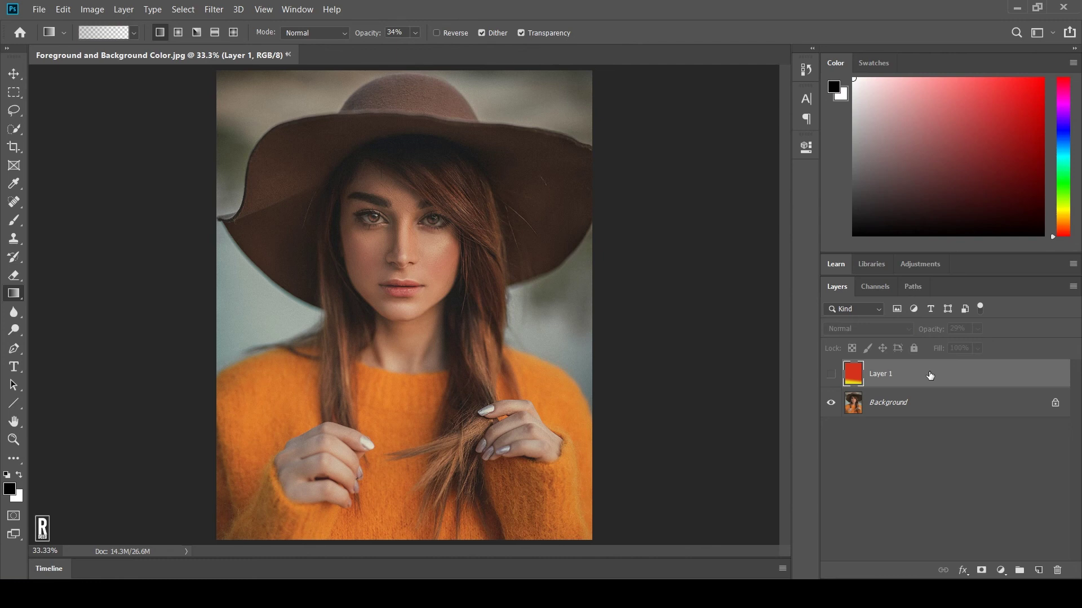
click(830, 374)
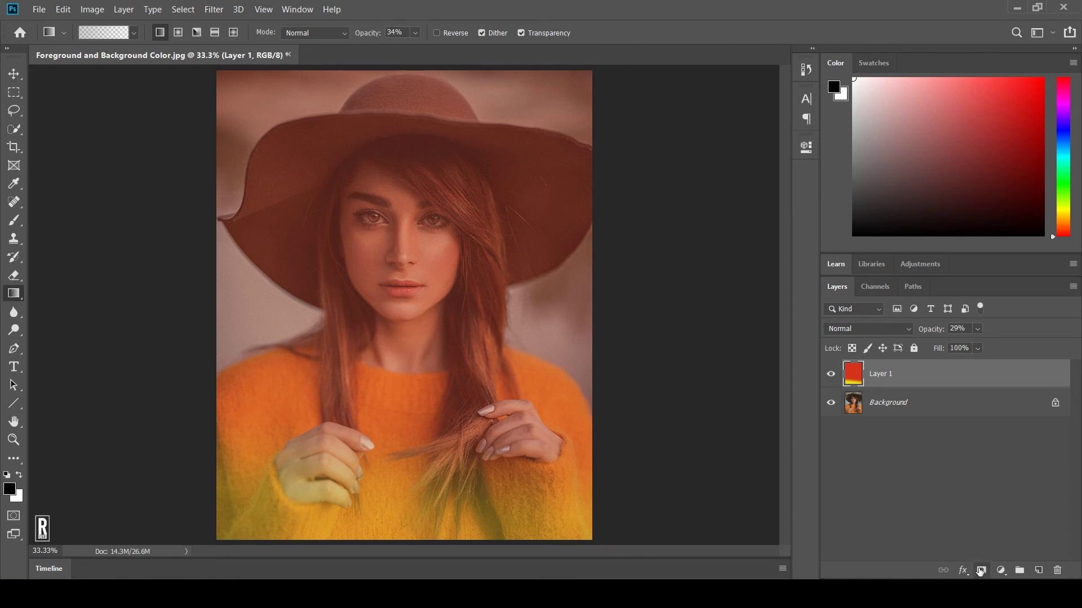
Step: Add a layer mask to Layer 1 and brush black on it over the woman's face to hide the gradient there
click(980, 571)
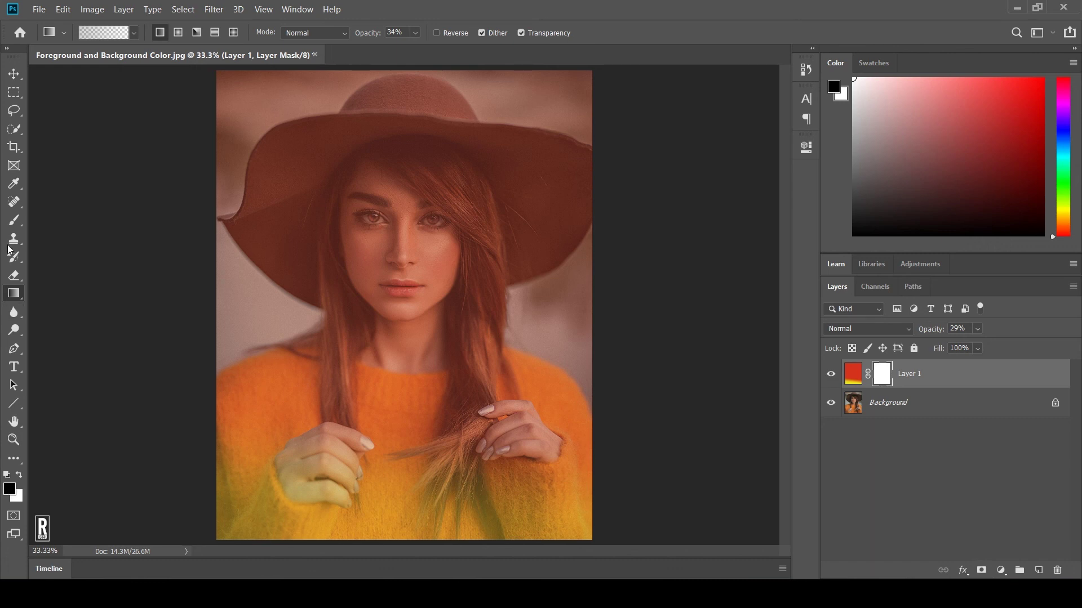
click(14, 220)
mouse_move(421, 275)
mouse_down()
mouse_move(412, 254)
mouse_move(364, 314)
mouse_move(403, 256)
mouse_move(411, 271)
mouse_move(378, 290)
mouse_move(405, 279)
mouse_move(397, 251)
mouse_move(414, 227)
mouse_move(376, 190)
mouse_move(435, 205)
mouse_move(408, 196)
mouse_move(361, 224)
mouse_move(359, 191)
mouse_move(348, 201)
mouse_move(356, 257)
mouse_up()
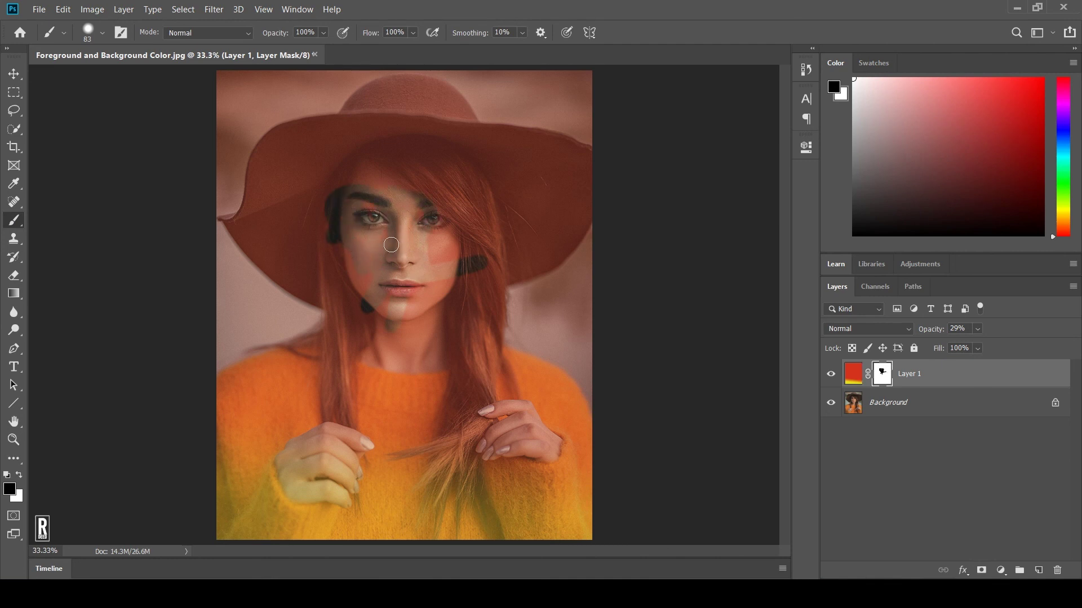
Step: Swap the colors and paint white on Layer 1's mask over the face and hair to restore the gradient
key(x)
mouse_move(359, 194)
mouse_down()
mouse_move(314, 228)
mouse_move(298, 206)
mouse_move(338, 188)
mouse_move(365, 197)
mouse_move(354, 214)
mouse_move(460, 192)
mouse_move(342, 256)
mouse_move(251, 288)
mouse_move(526, 259)
mouse_move(365, 286)
mouse_move(384, 306)
mouse_move(382, 323)
mouse_move(393, 317)
mouse_move(355, 318)
mouse_move(465, 206)
mouse_move(387, 205)
mouse_move(412, 197)
mouse_move(332, 239)
mouse_move(289, 285)
mouse_up()
mouse_move(495, 281)
mouse_down()
mouse_move(500, 329)
mouse_move(537, 328)
mouse_up()
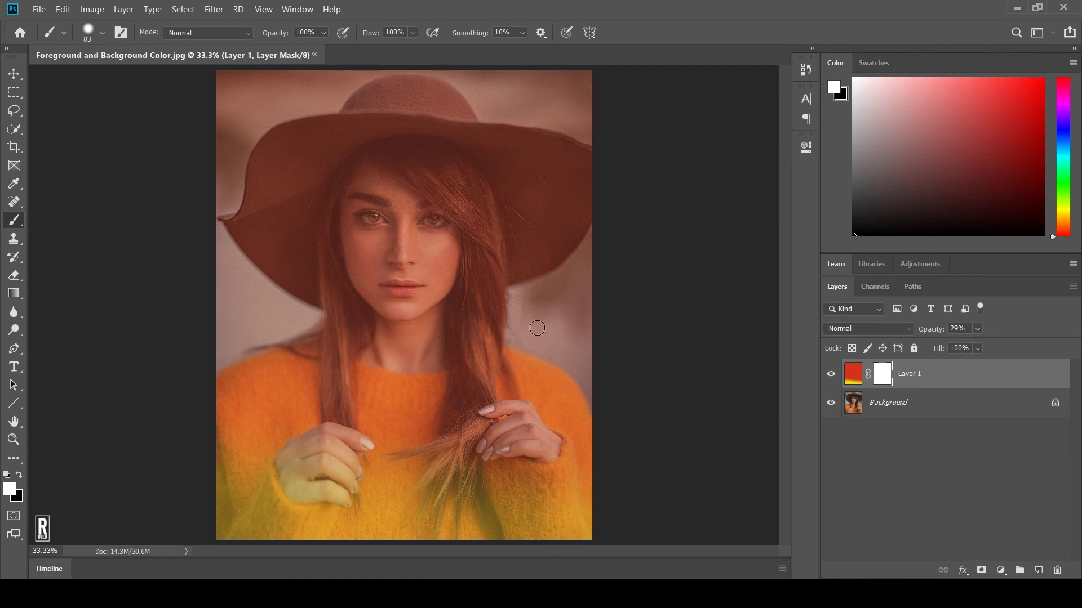